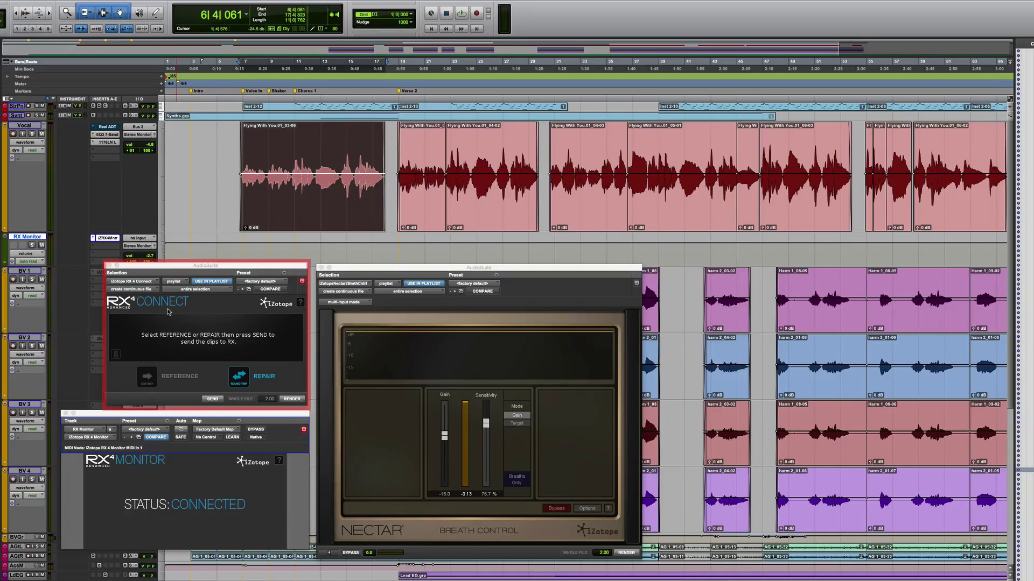
Step: Audition the vocal from the start and again from around bar 13
key("space")
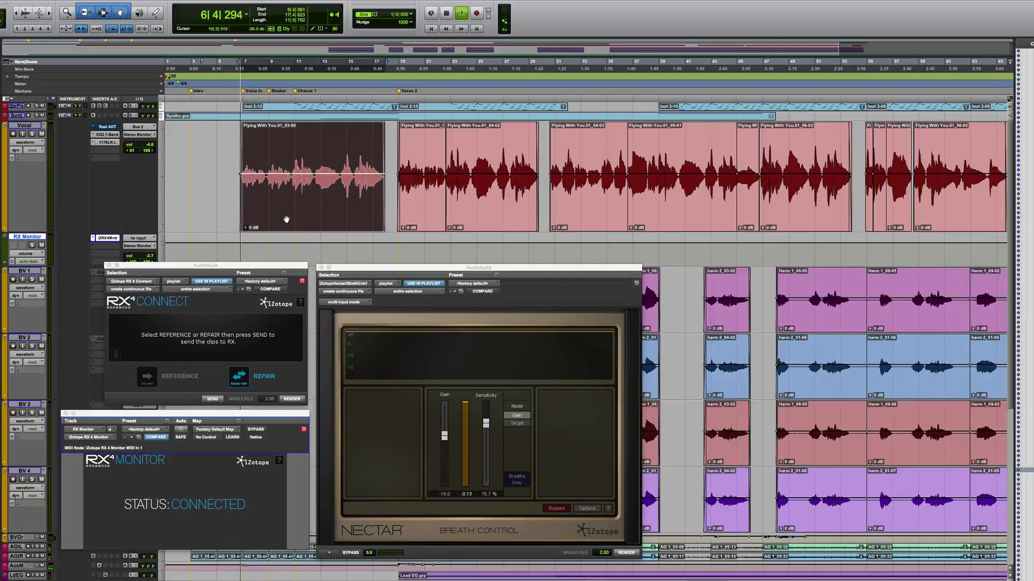
key("space")
left_click(329, 155)
key("space")
key("space")
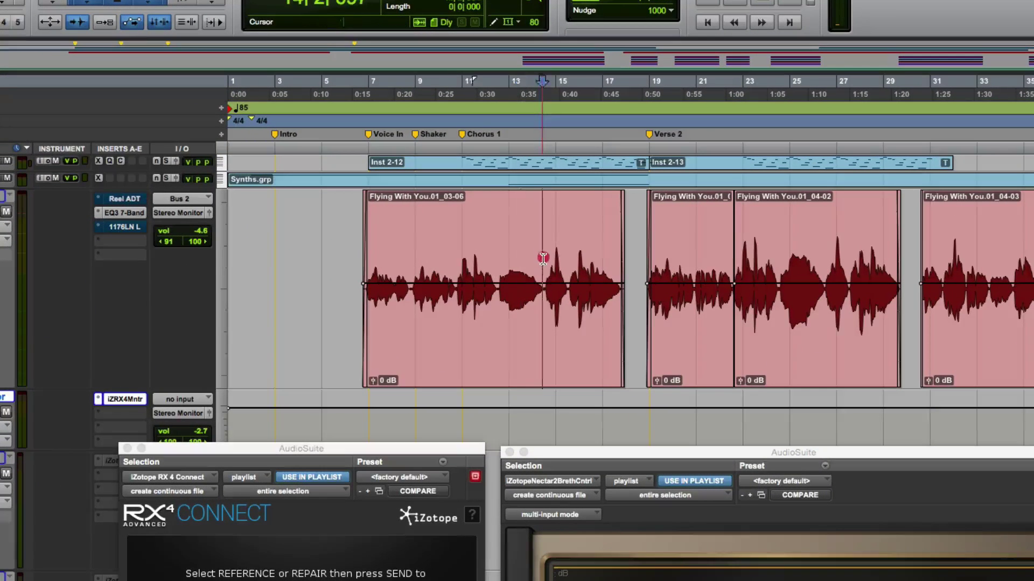
Step: Dip the clip gain on a short range, then select the whole Flying With You.01_03-06 clip
left_click_drag(523, 250, 554, 289)
left_click(567, 291)
left_click(511, 372)
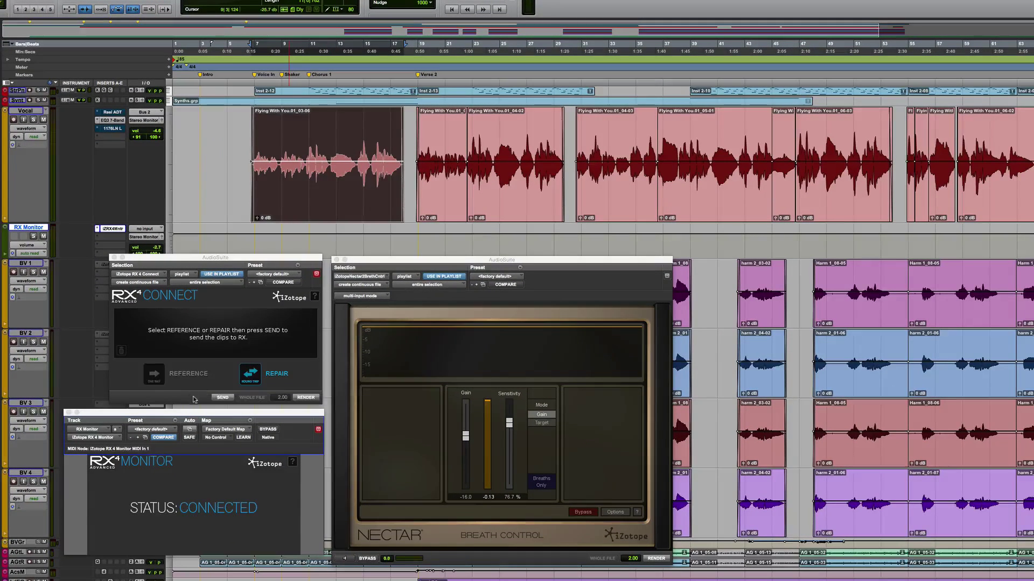
Step: Send the selected clip from RX Connect into RX 4 and audition it there
left_click(222, 398)
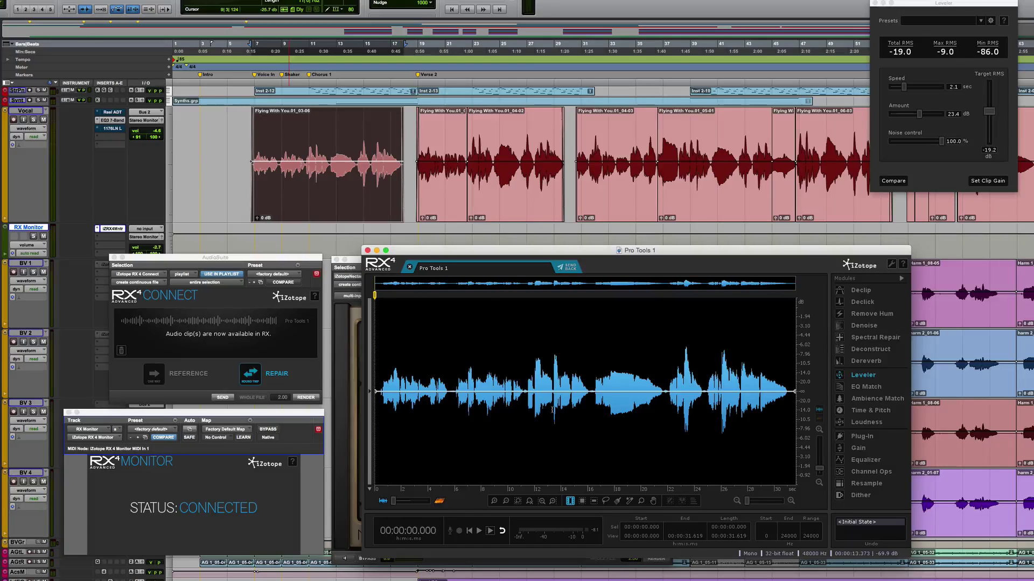
left_click(472, 505)
left_click(471, 499)
Step: Open RX preferences, close them without changes, and play the clip again
left_click(22, 0)
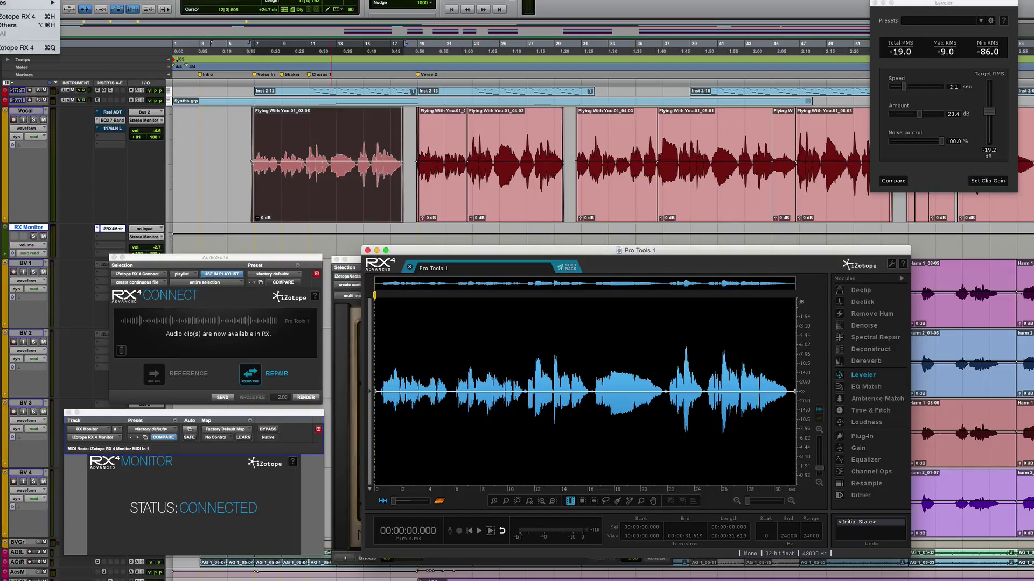
key("super+comma")
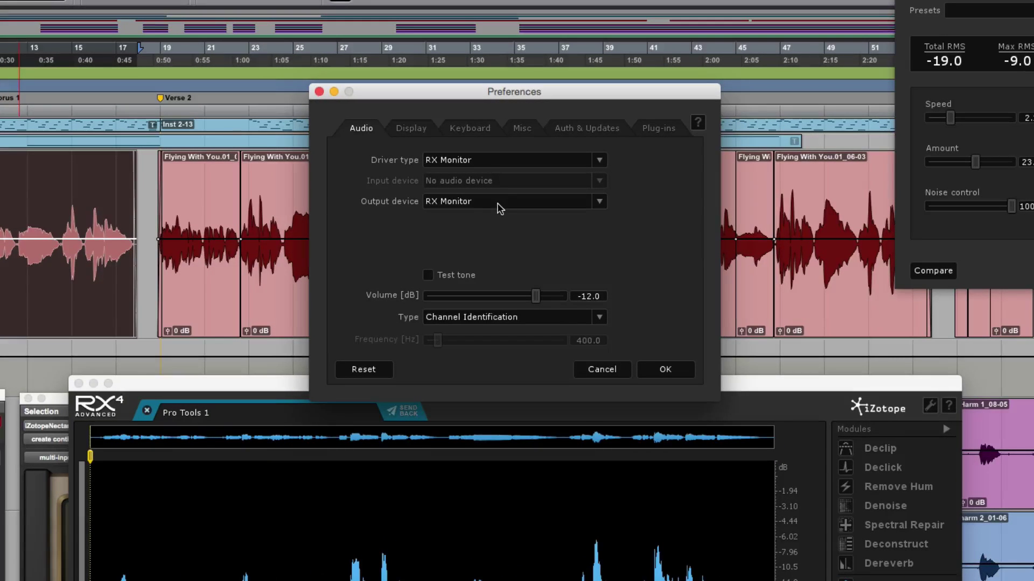
left_click(591, 369)
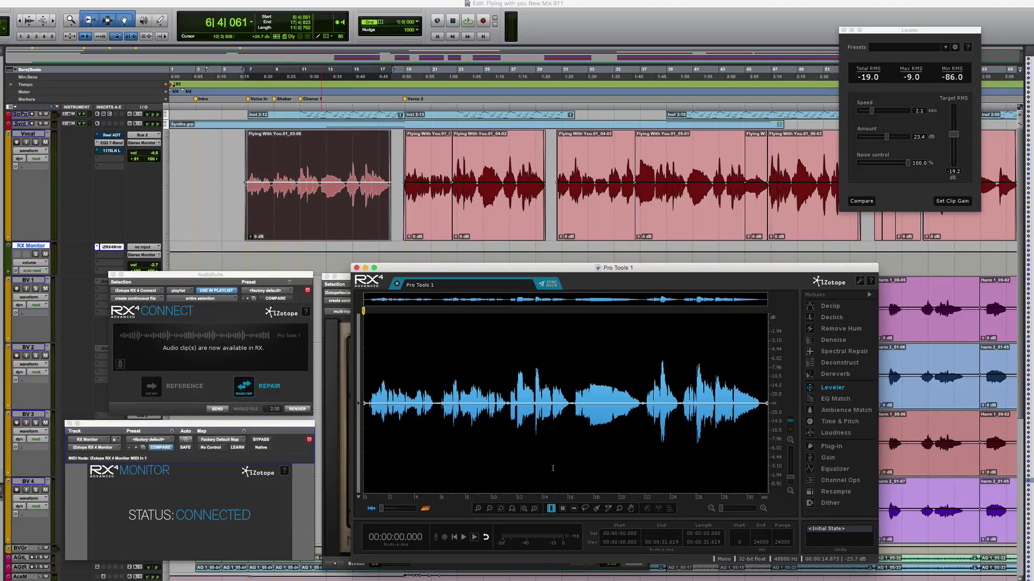
key("space")
key("space")
Step: Set the Leveler's target RMS to -18.9 dB and apply it as clip gain
left_click(824, 387)
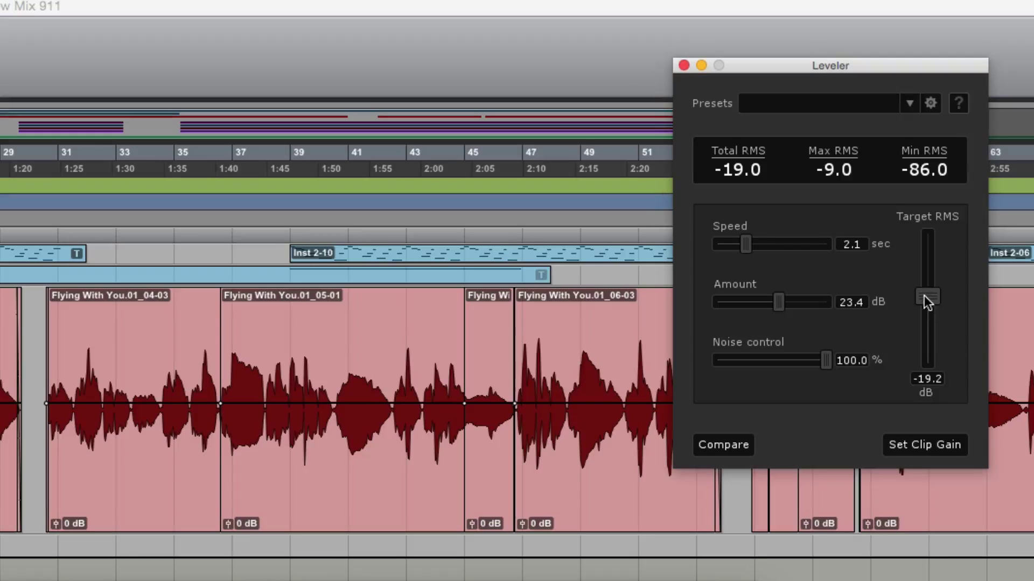
left_click_drag(924, 298, 923, 295)
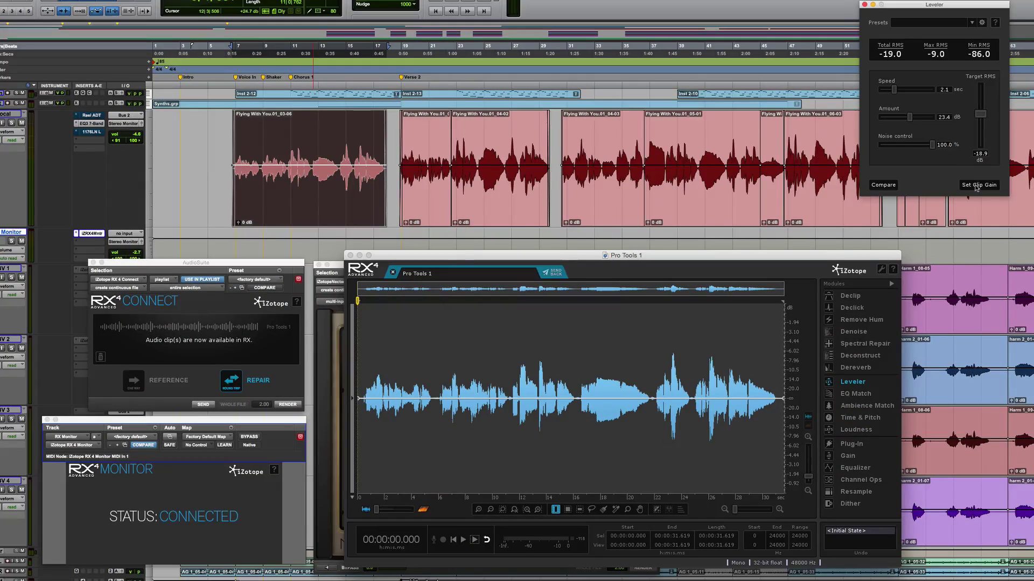
left_click(976, 185)
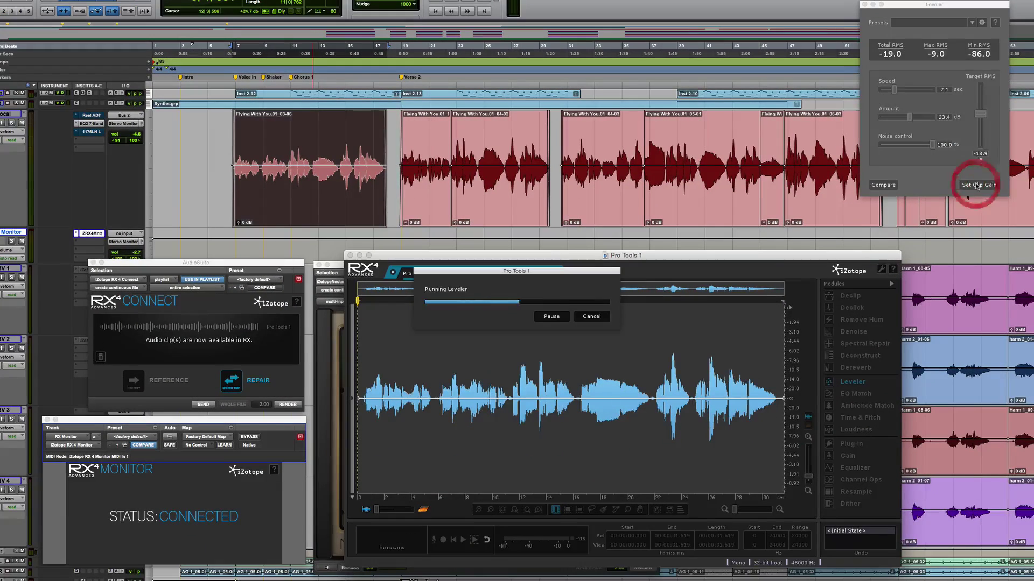
Step: Undo the pass, re-level at 1.8 sec Leveler speed, audition it, then undo again
key("super+z")
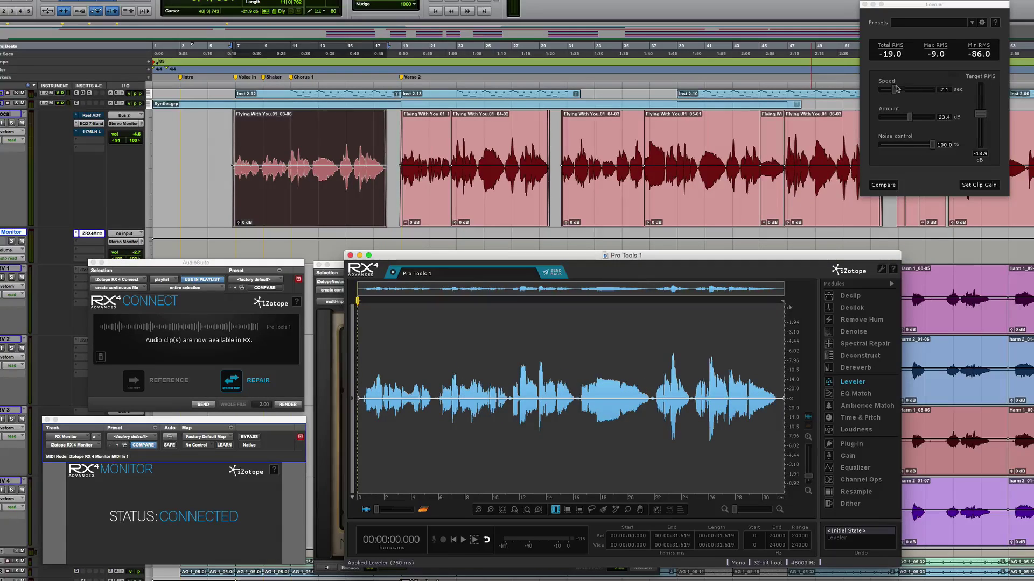
left_click_drag(897, 89, 894, 90)
left_click(974, 186)
left_click(445, 512)
key("space")
key("space")
key("super+z")
Step: Re-level the vocal at 1.1 sec speed, then add and adjust gain nodes on the curve
left_click_drag(883, 90, 886, 93)
left_click(975, 186)
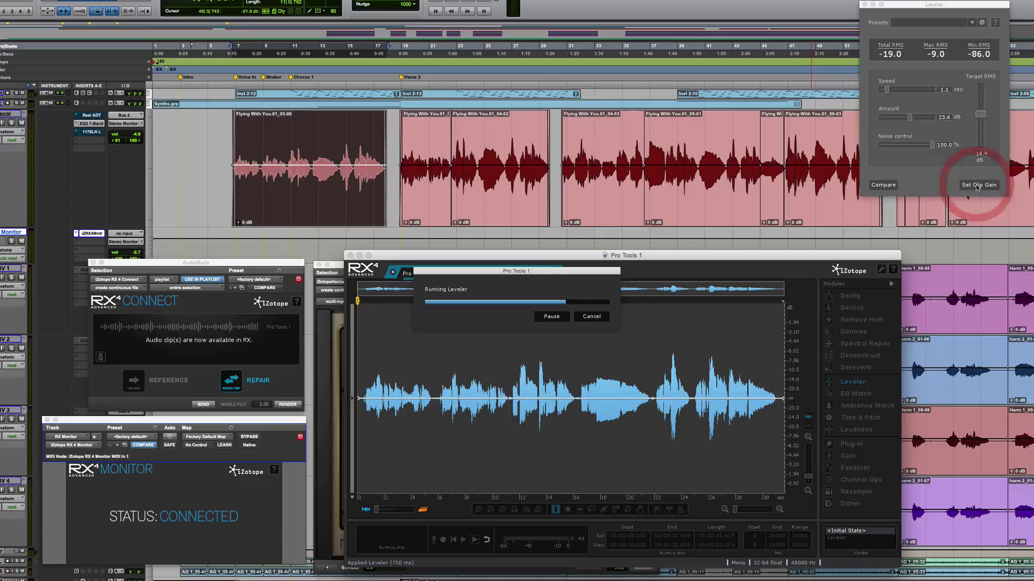
left_click_drag(673, 401, 716, 412)
left_click(714, 402)
left_click(715, 403)
Step: Zoom in on the waveform and select the breath around 5.5–6.0 s
key("super+equal")
scroll(445, 452, "up", 2)
scroll(444, 453, "down", 3)
scroll(391, 417, "up", 2)
left_click(361, 371)
left_click(555, 510)
left_click_drag(366, 353, 381, 350)
scroll(381, 352, "up", 3)
Step: Replace the breath's gain nodes with a single node pulled down to dip it
key("BackSpace")
left_click(551, 377)
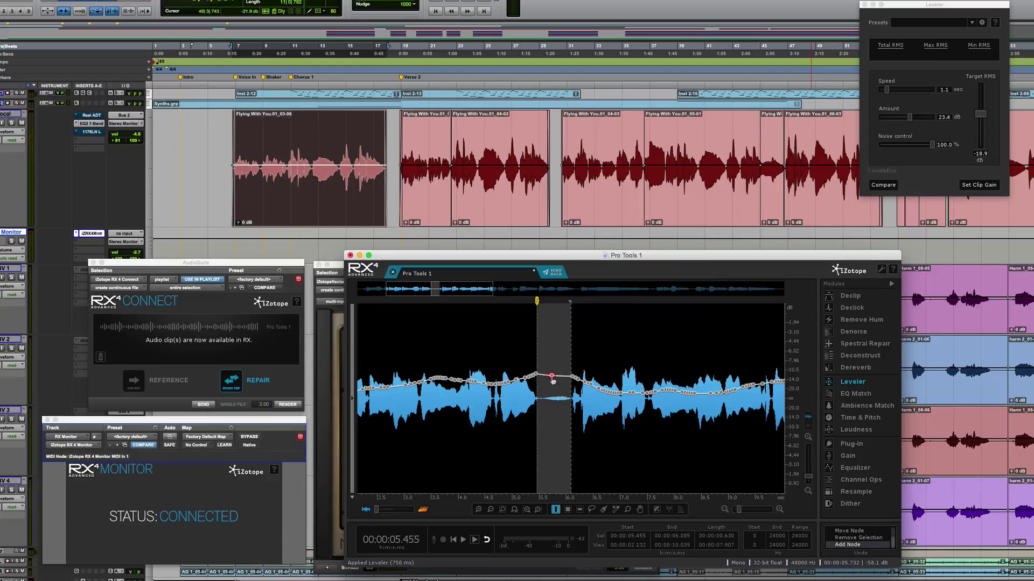
left_click_drag(551, 376, 556, 432)
scroll(650, 415, "down", 5)
Step: Clear gain nodes from the first 0.663 s, preview the start, and send back to Pro Tools
left_click_drag(379, 371, 343, 369)
key("Delete")
left_click(365, 415)
key("space")
key("space")
left_click(547, 274)
Step: Render the RX changes onto the clip, play it, and set Vocal volume to -3.3 dB
left_click(287, 405)
key("space")
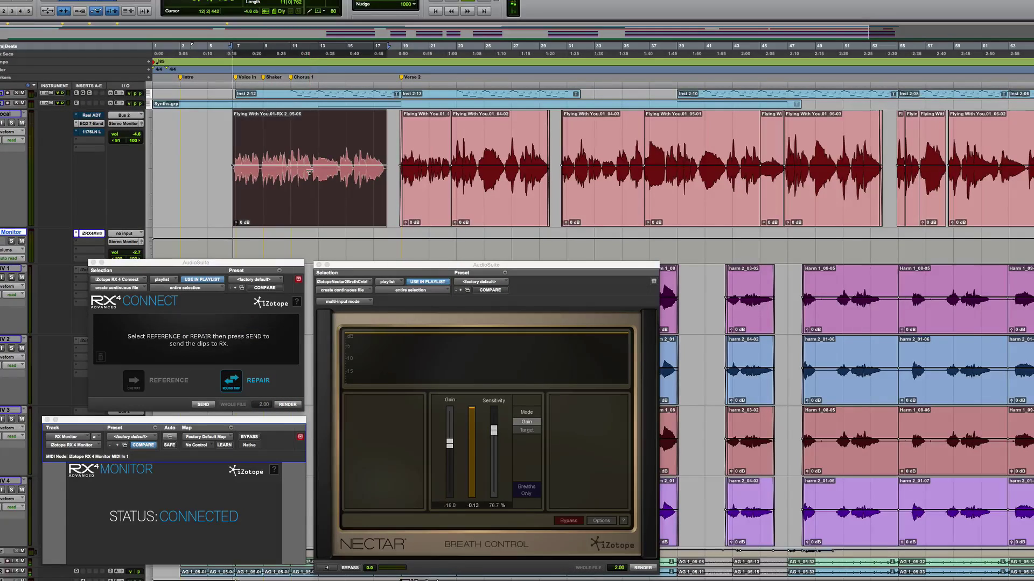
left_click_drag(129, 136, 129, 136)
key("space")
Step: Return to the vocal clip and preview Nectar Breath Control on it
left_click(214, 195)
left_click(327, 568)
left_click(328, 568)
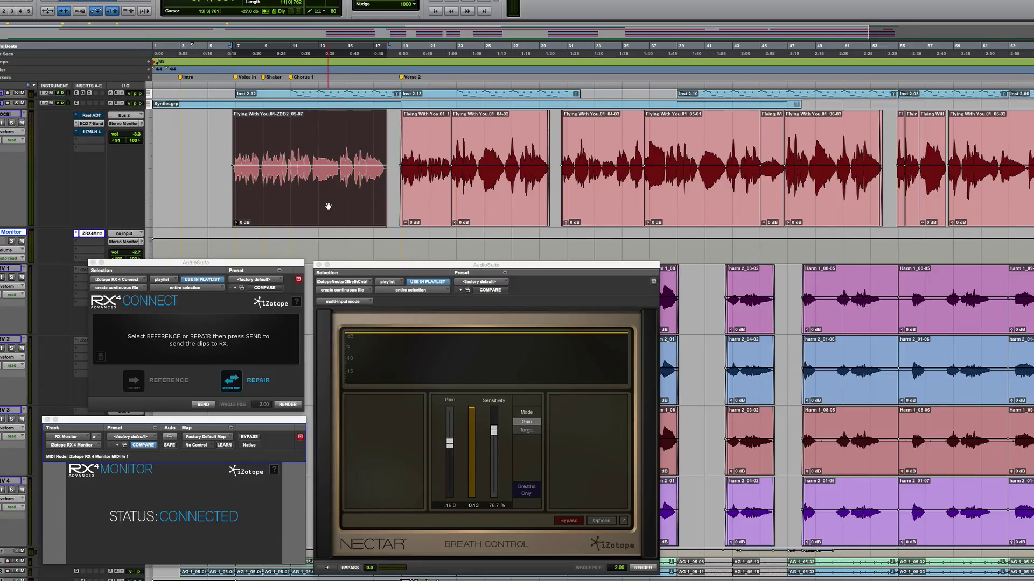